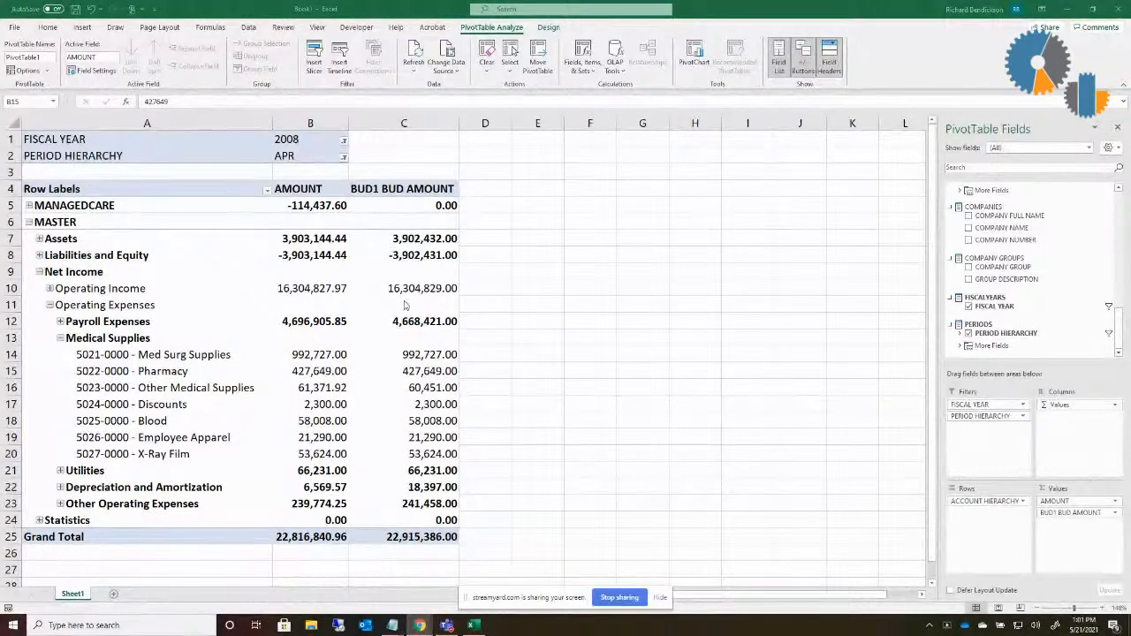
# - Examine the AMOUNT and BUD1 BUD AMOUNT columns and the measures under ACTUALS and BUDGETS in the pivot field list
pyautogui.click(334, 370)
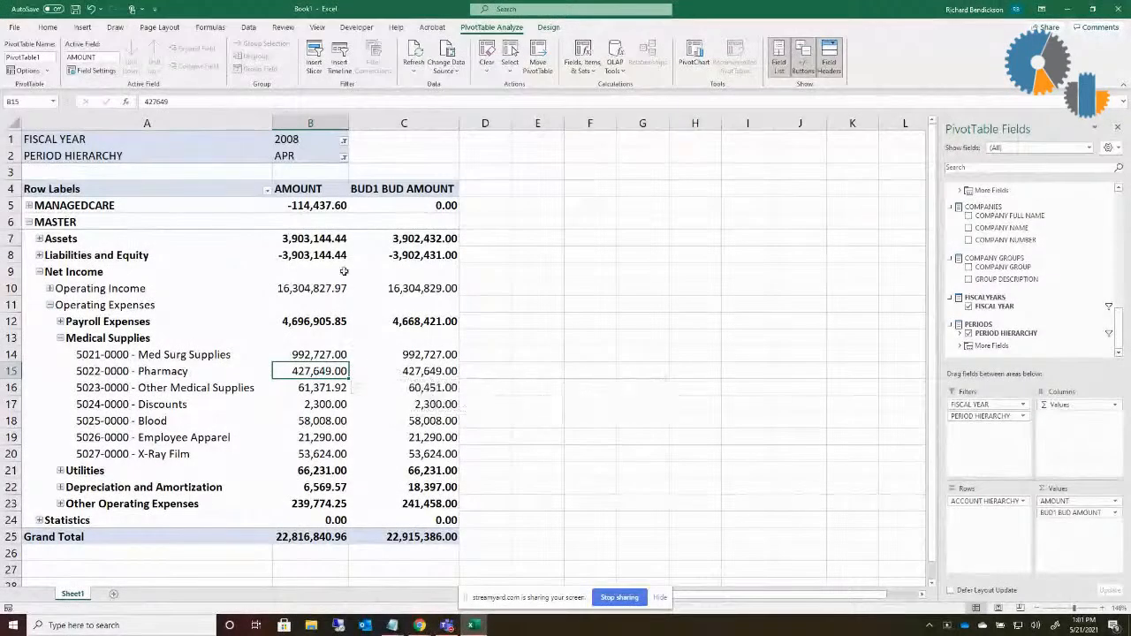
pyautogui.click(390, 190)
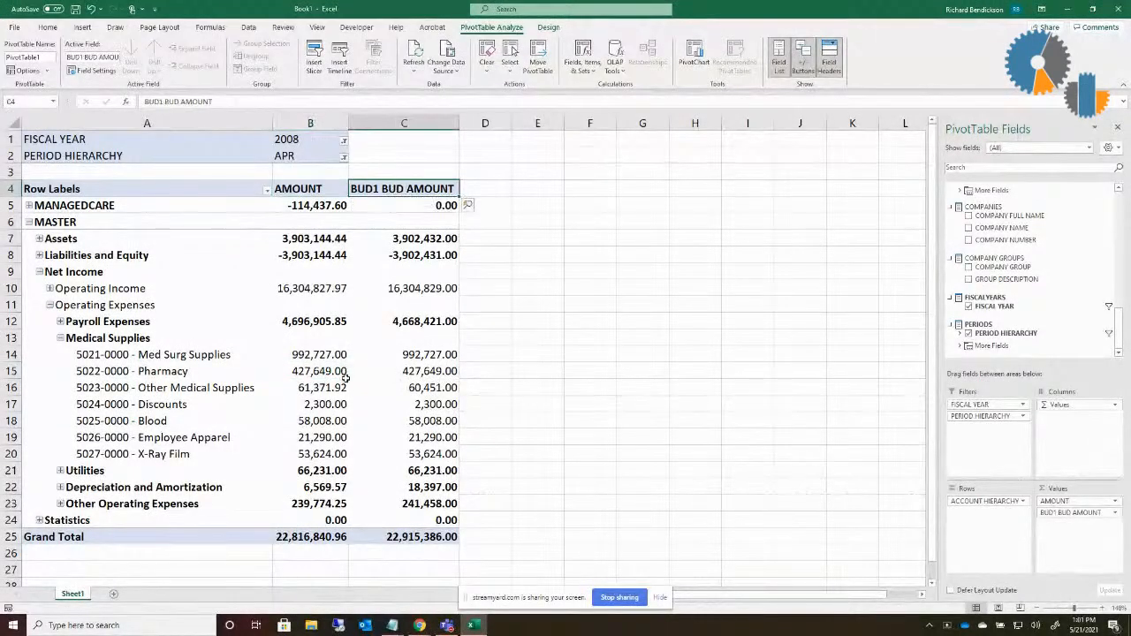
pyautogui.click(482, 367)
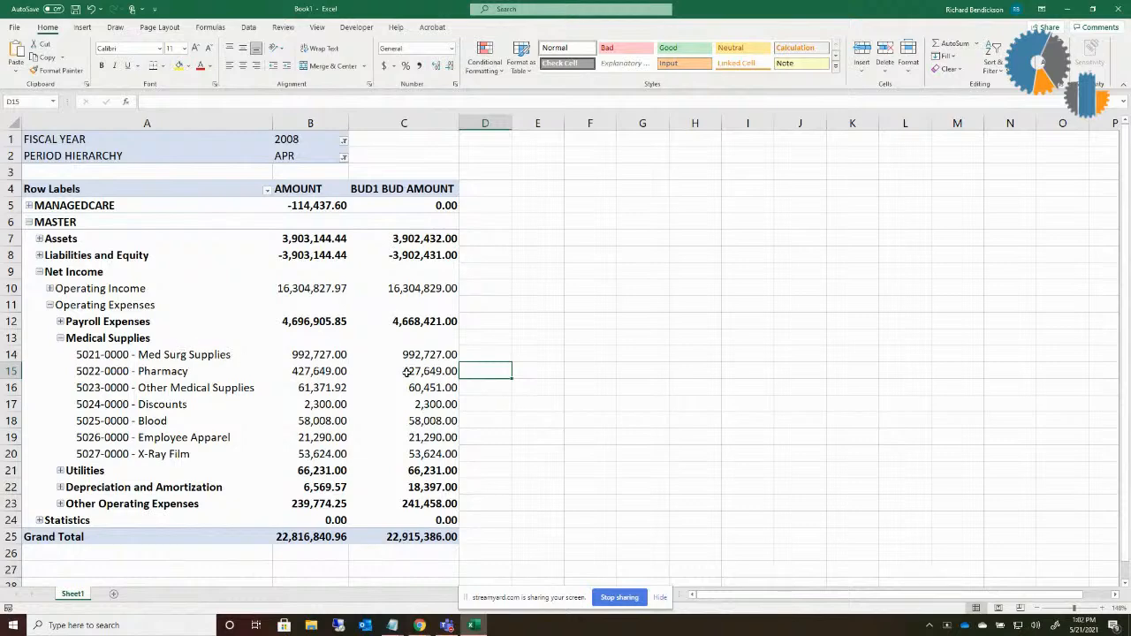
pyautogui.click(335, 372)
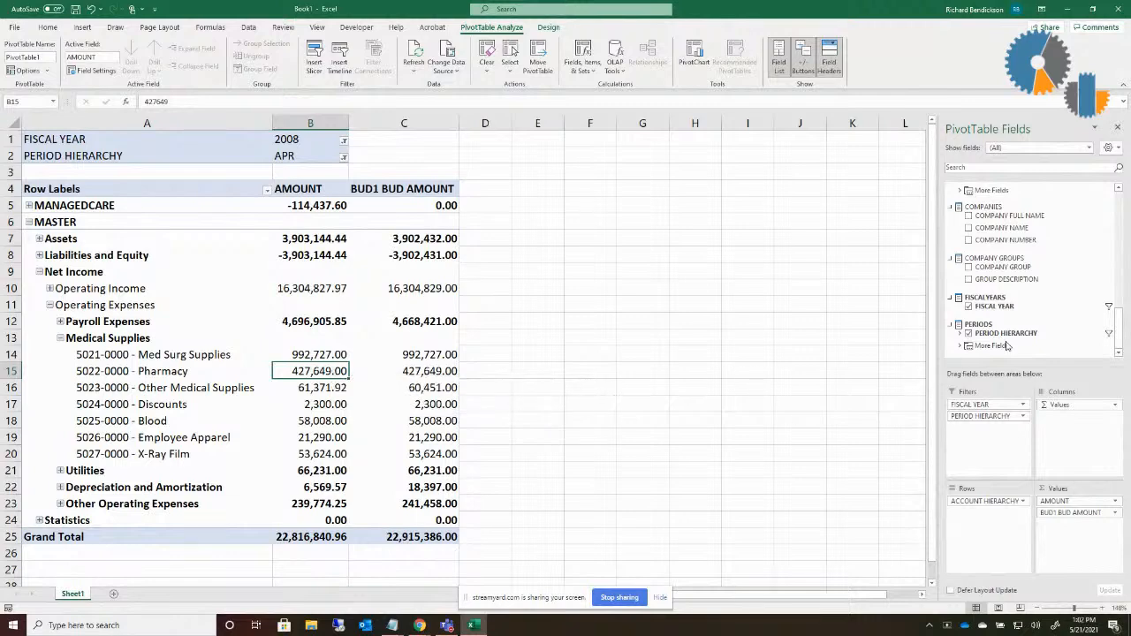
pyautogui.scroll(10, 1120, 322)
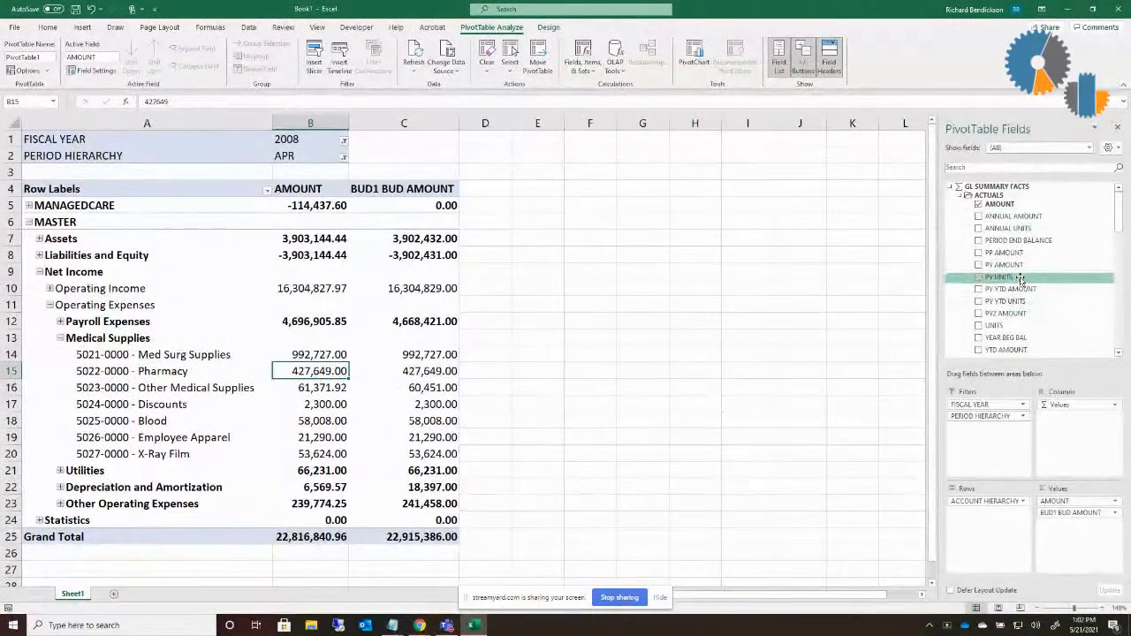
pyautogui.click(964, 195)
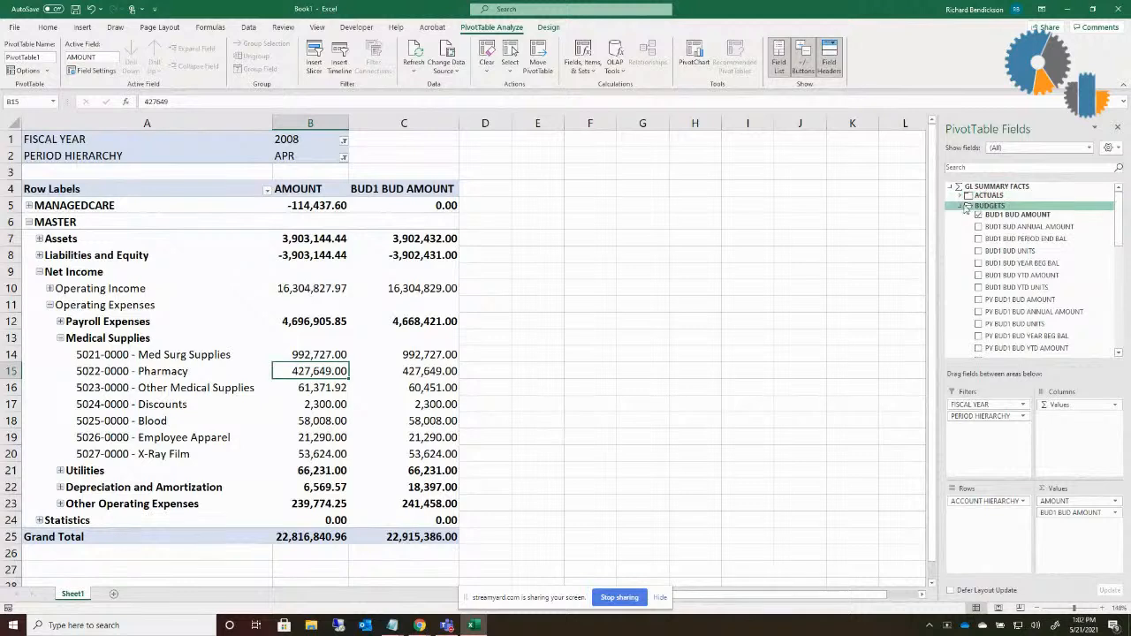
pyautogui.click(966, 206)
pyautogui.click(965, 195)
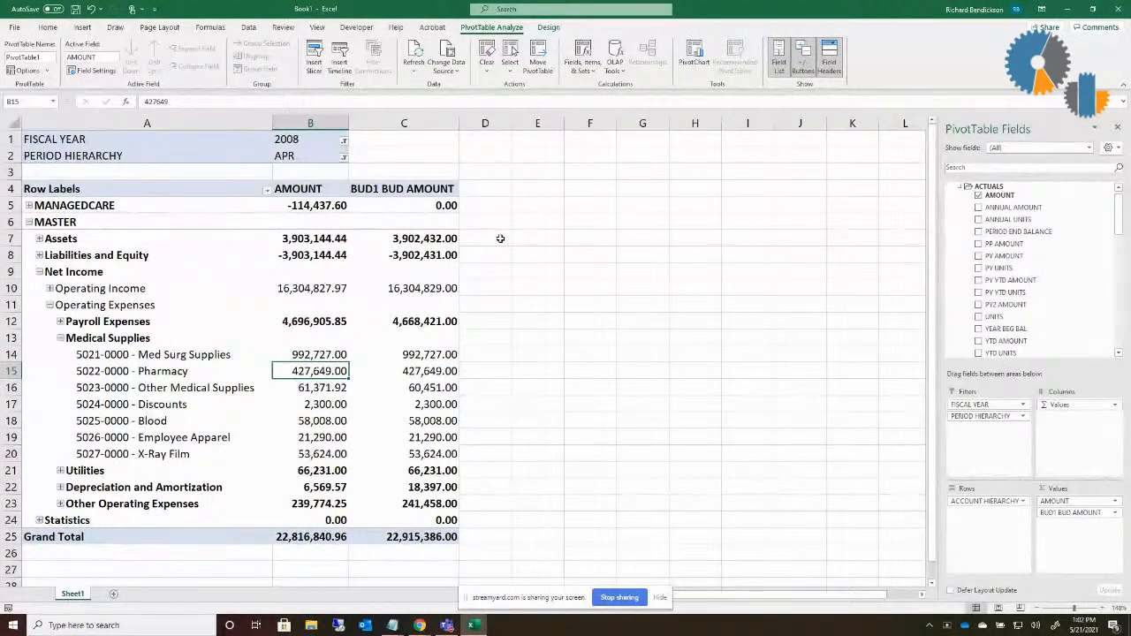
# - Look over the OLAP calculation options available for the pivot table and the details of the Pharmacy account row
pyautogui.moveTo(443, 375)
pyautogui.click(405, 405)
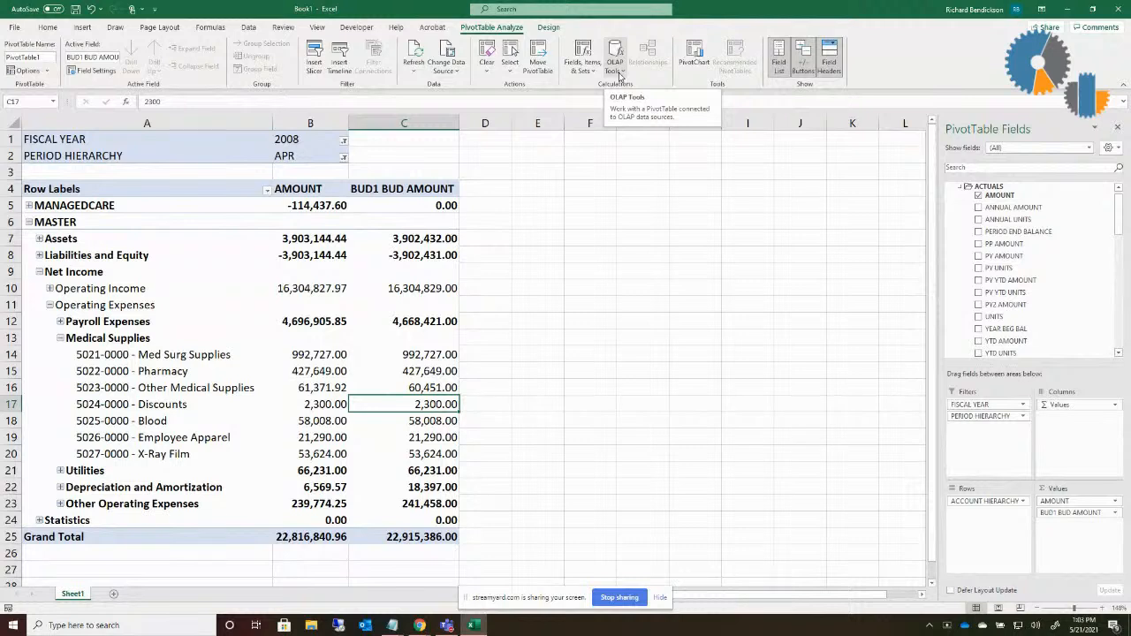
pyautogui.click(620, 77)
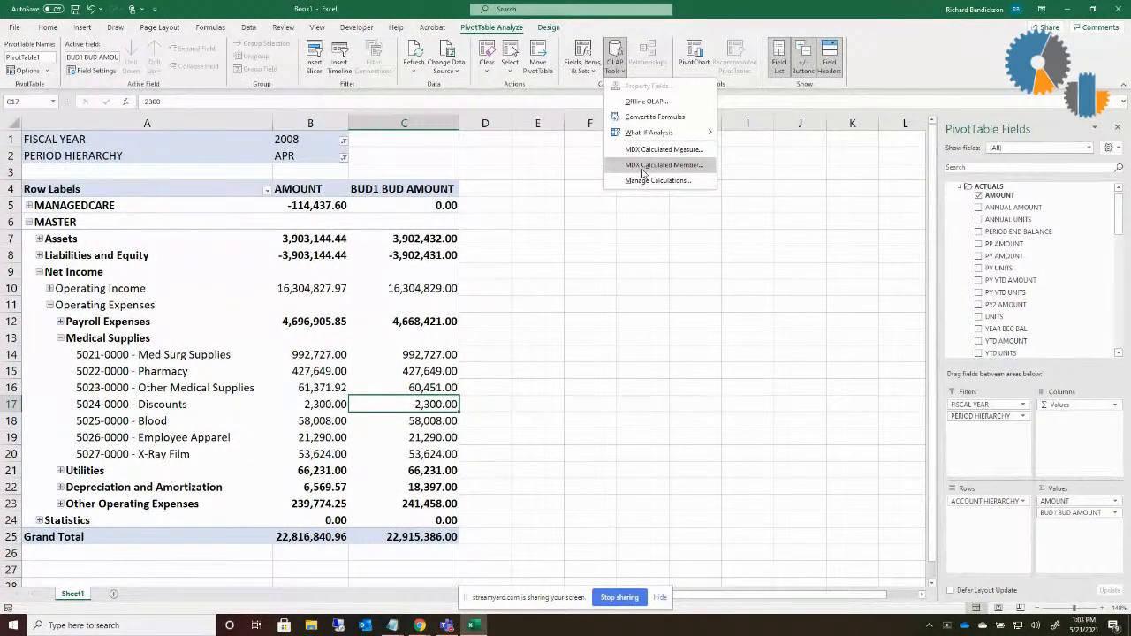
pyautogui.click(345, 368)
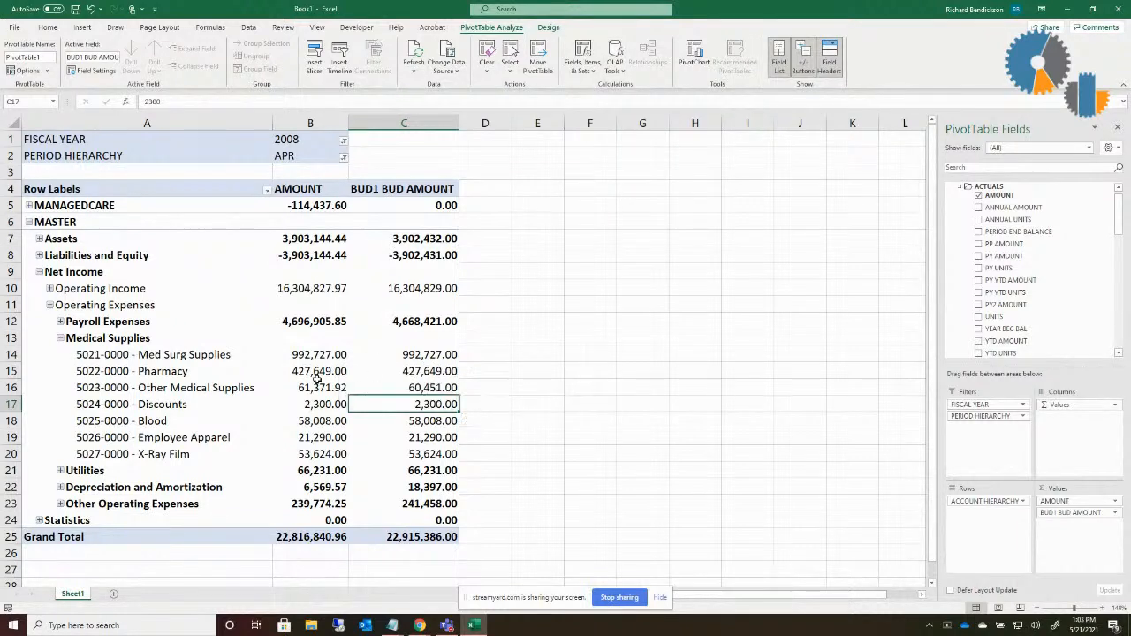
pyautogui.click(339, 371)
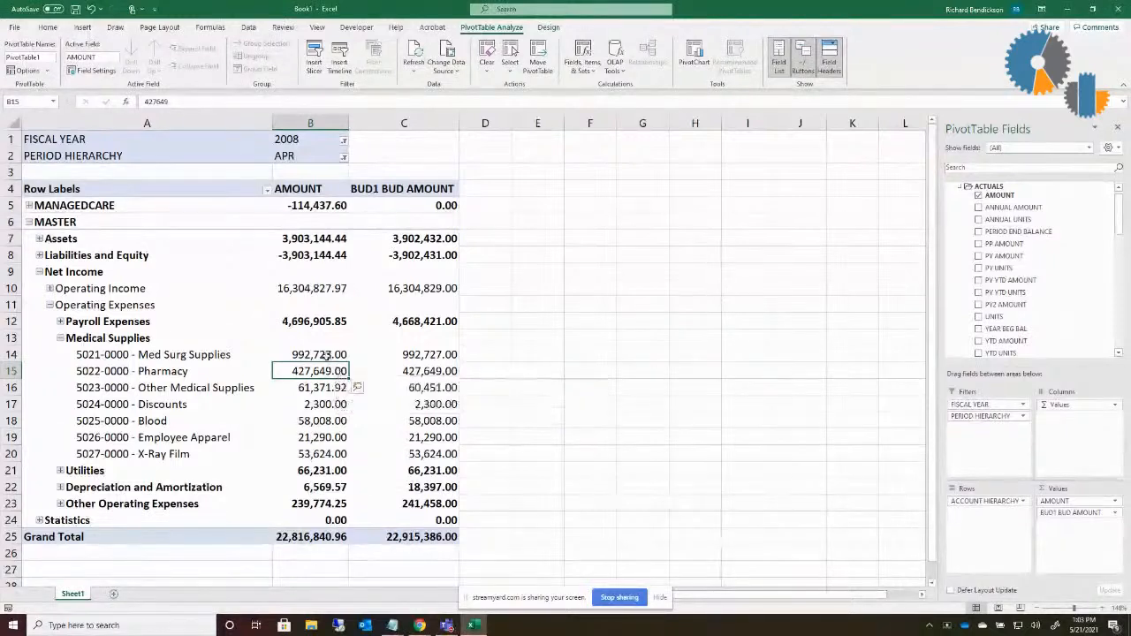
pyautogui.click(181, 378)
pyautogui.click(179, 374)
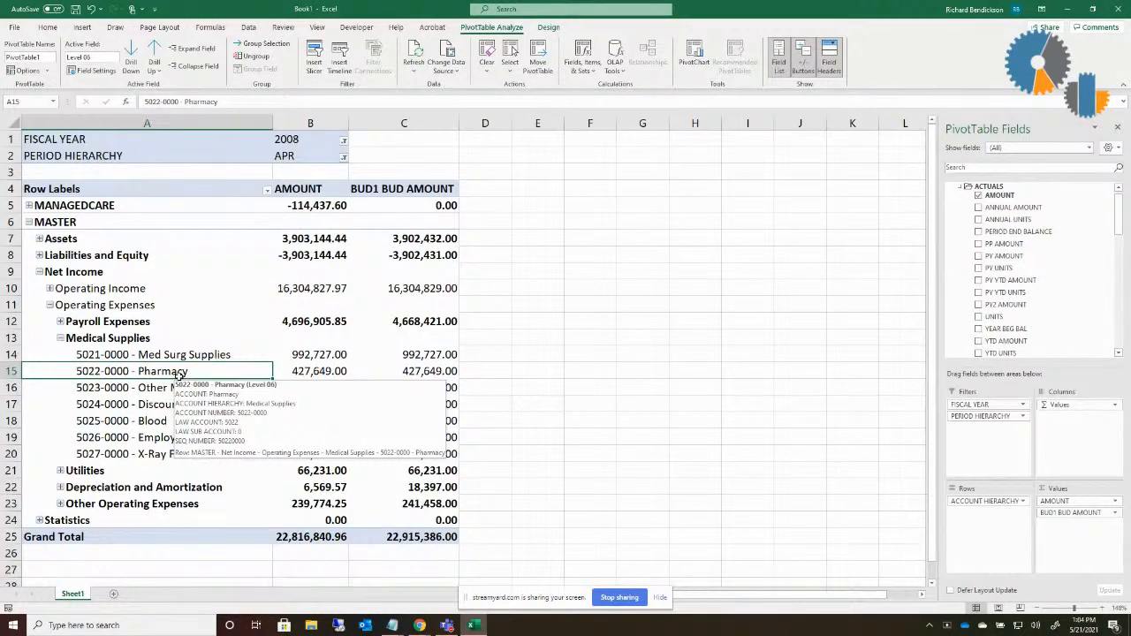
# - Start a new MDX calculated measure named MyVariance and assign it to the folder Special Calculations
pyautogui.click(328, 355)
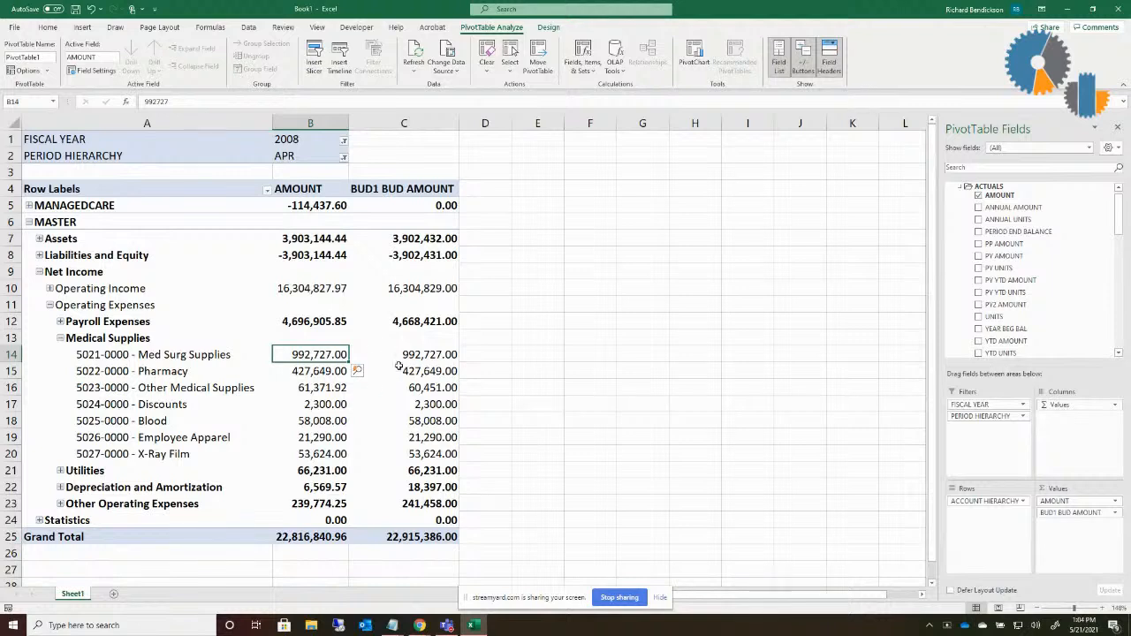
pyautogui.click(616, 72)
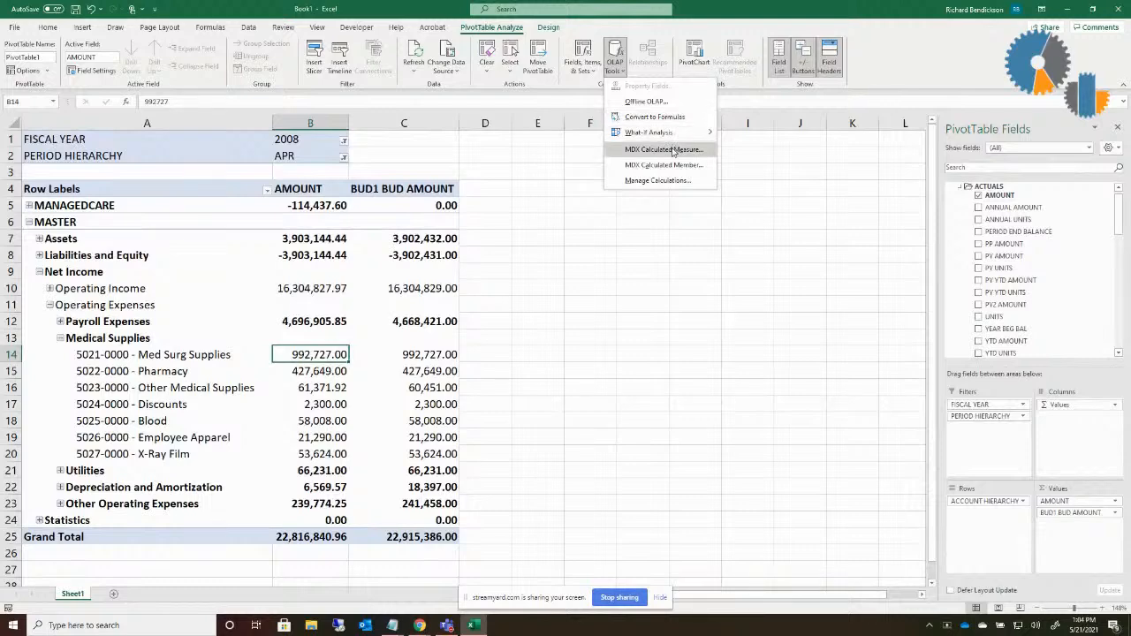
pyautogui.click(632, 152)
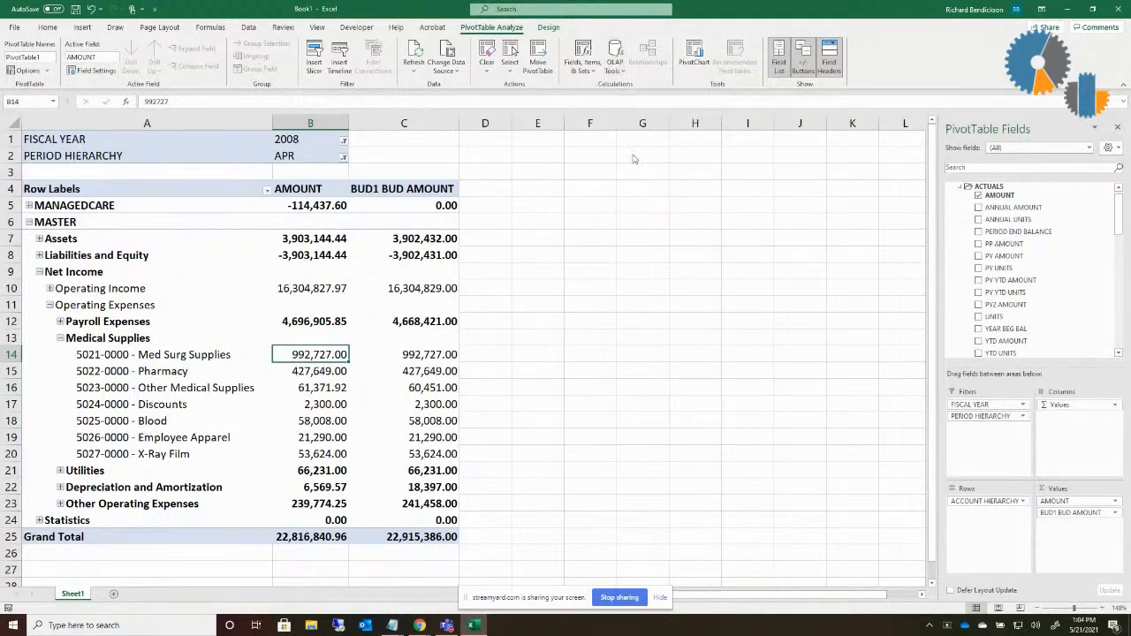
pyautogui.moveTo(486, 155); pyautogui.dragTo(527, 167)
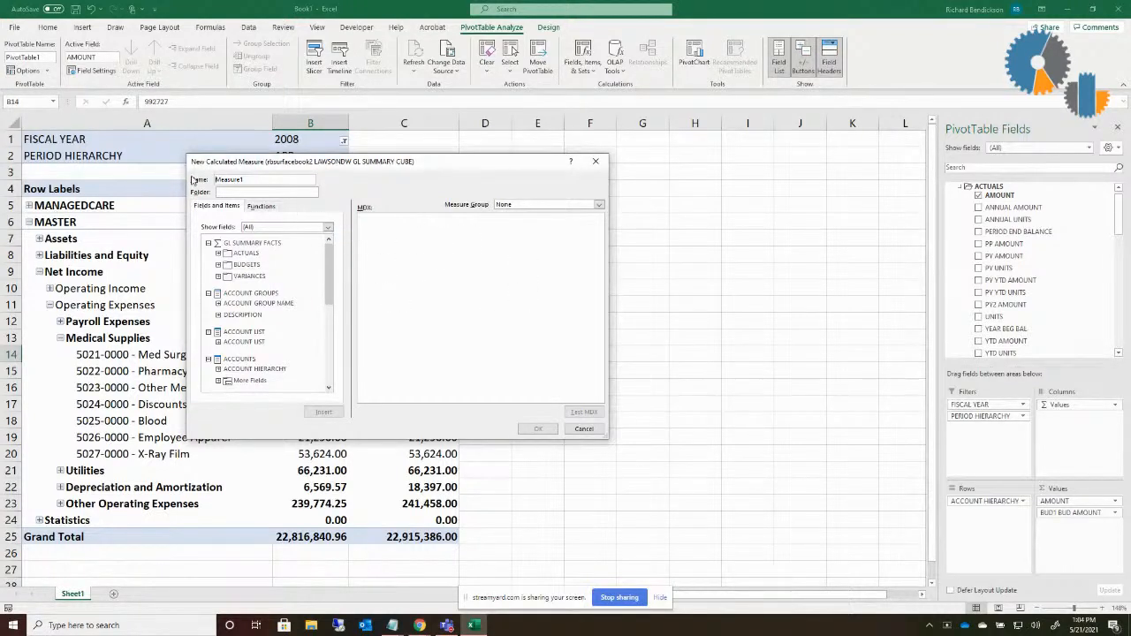
pyautogui.moveTo(250, 181); pyautogui.dragTo(205, 177)
pyautogui.write('MyVariance')
pyautogui.click(235, 193)
pyautogui.write('Sp')
pyautogui.write('o')
pyautogui.write('cial Cal')
pyautogui.write('tions')
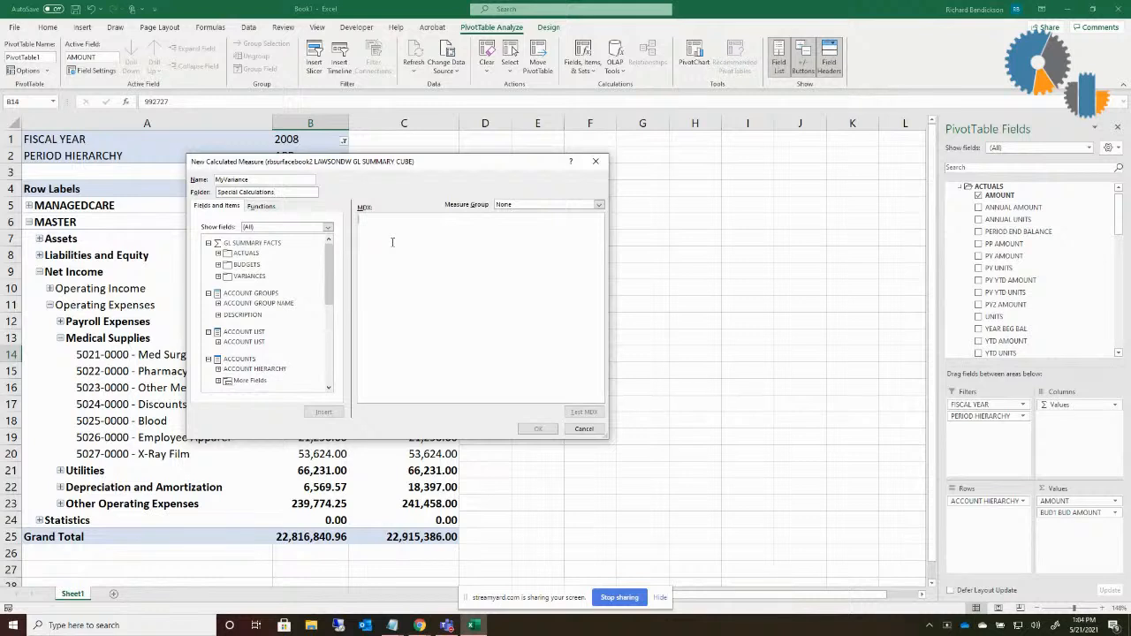
# - Define the measure's MDX expression as [Measures].[AMOUNT]-[Measures].[BUD1 BUD AMOUNT] using the ACTUALS and BUDGETS fields
pyautogui.click(218, 254)
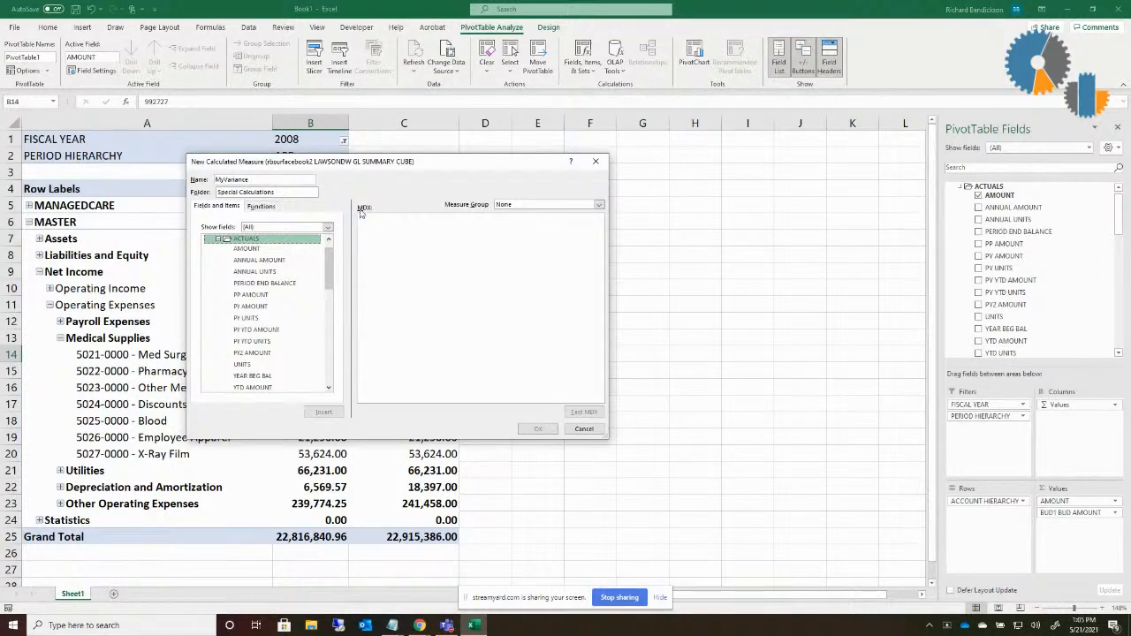
pyautogui.moveTo(256, 251); pyautogui.dragTo(412, 259)
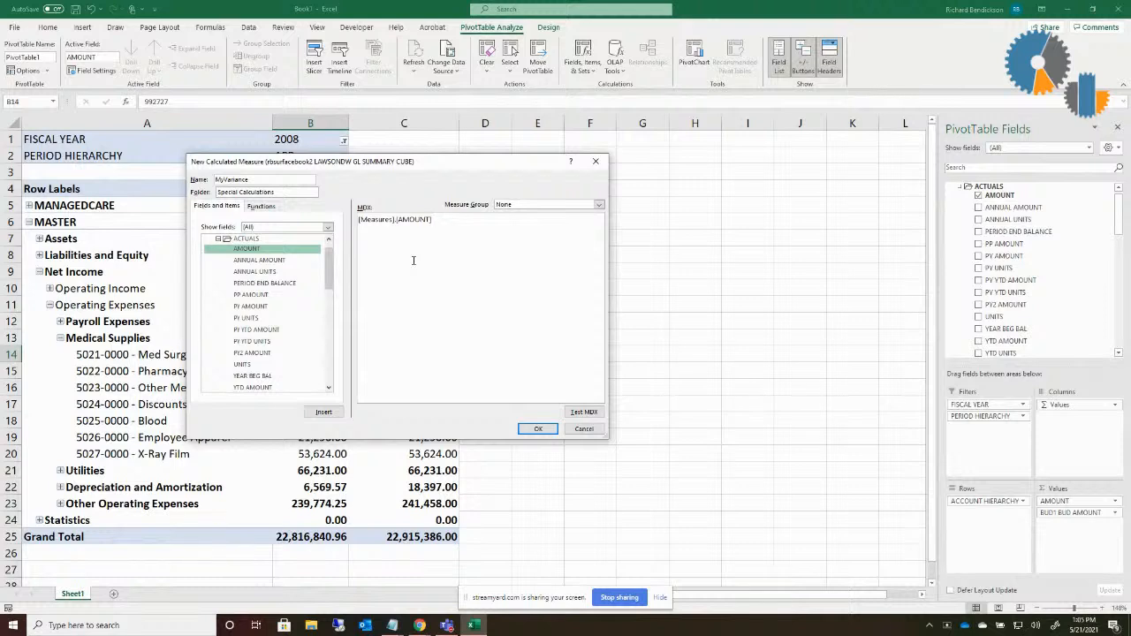
pyautogui.write('-')
pyautogui.click(219, 239)
pyautogui.click(218, 250)
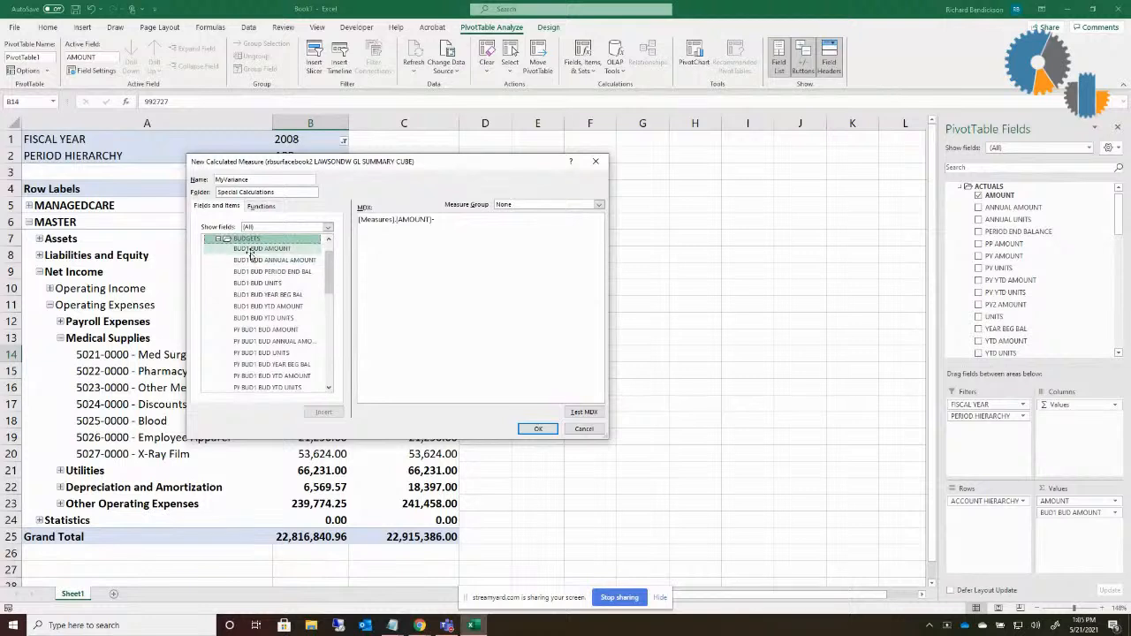
pyautogui.doubleClick(251, 251)
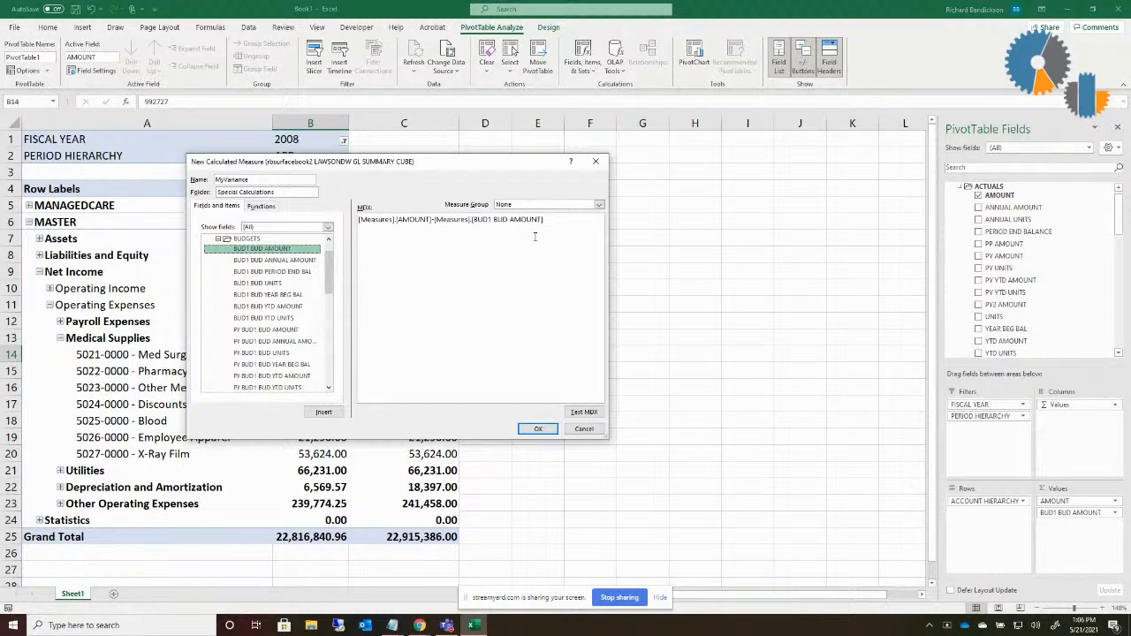
# - Test the MDX syntax of MyVariance and create the calculated measure
pyautogui.click(581, 414)
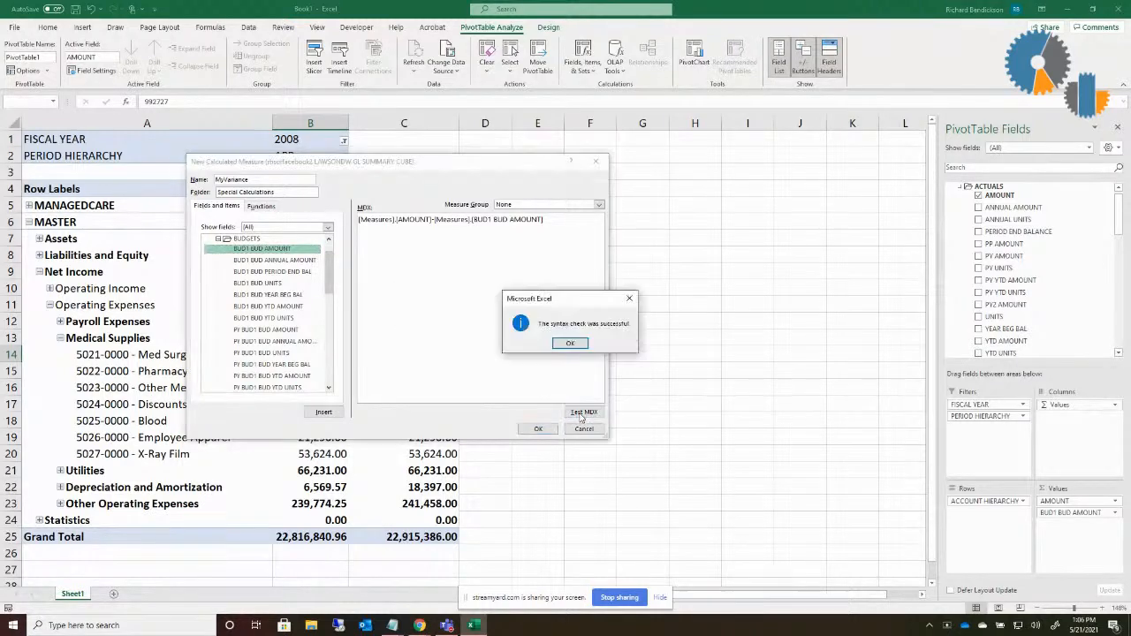
pyautogui.click(572, 343)
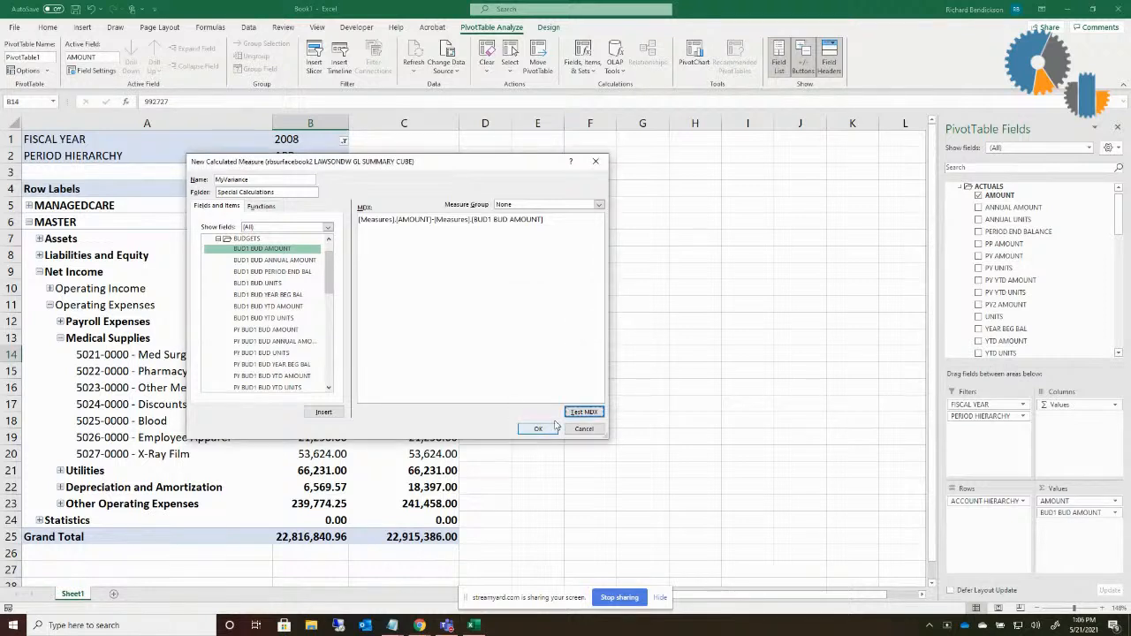
pyautogui.click(541, 429)
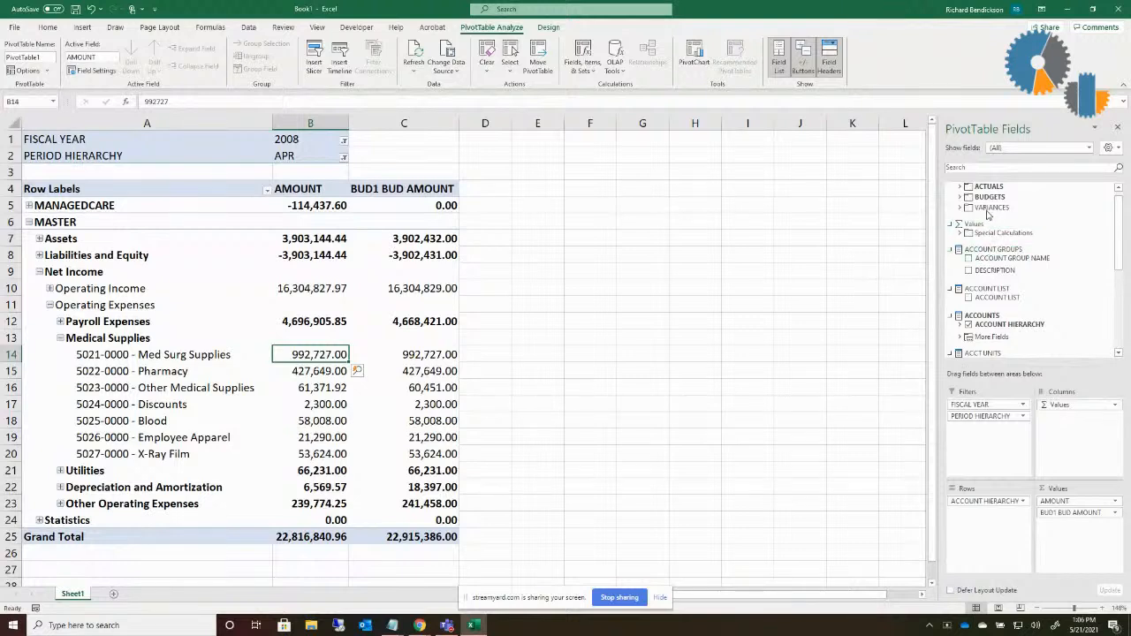
# - Add MyVariance from Special Calculations to the pivot table's values and check its figures for several account rows
pyautogui.click(961, 233)
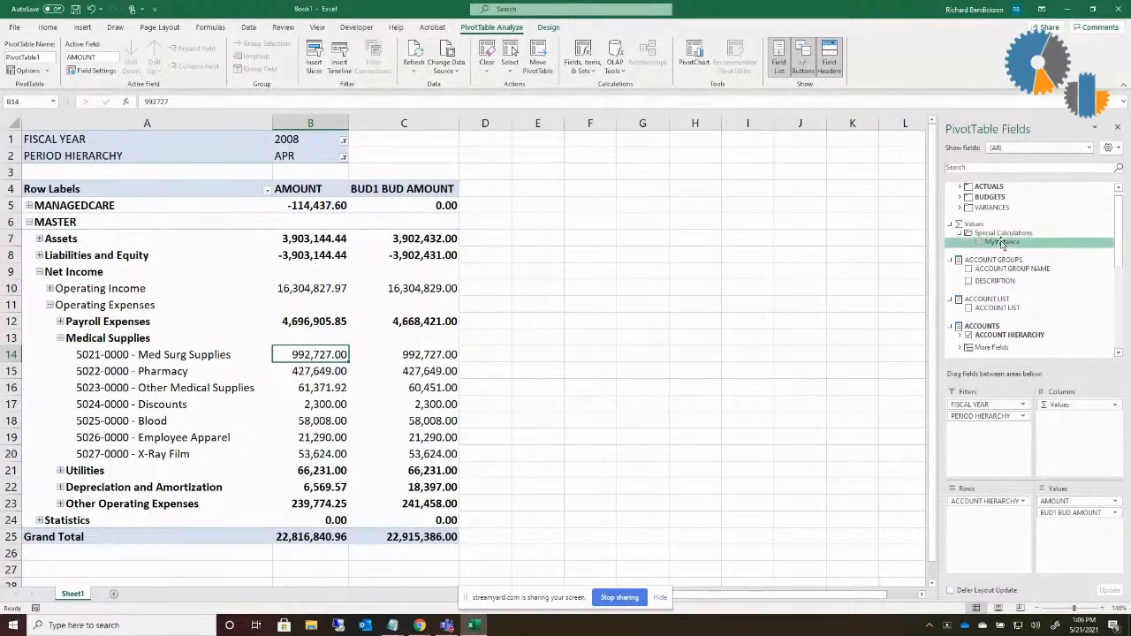
pyautogui.moveTo(1002, 244); pyautogui.dragTo(1075, 539)
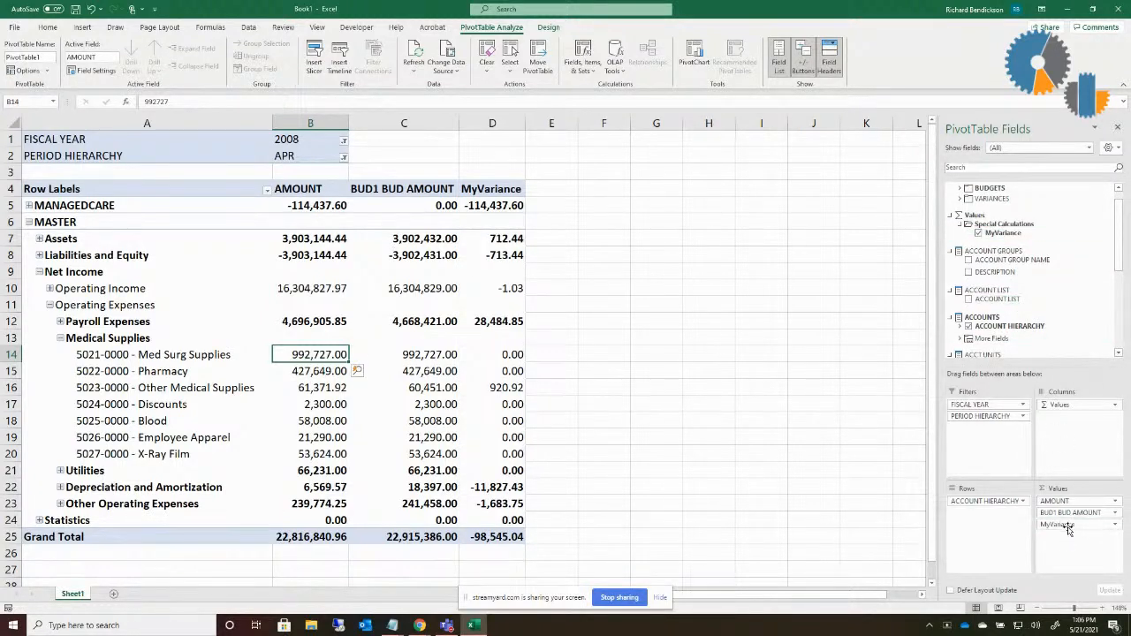
pyautogui.click(501, 258)
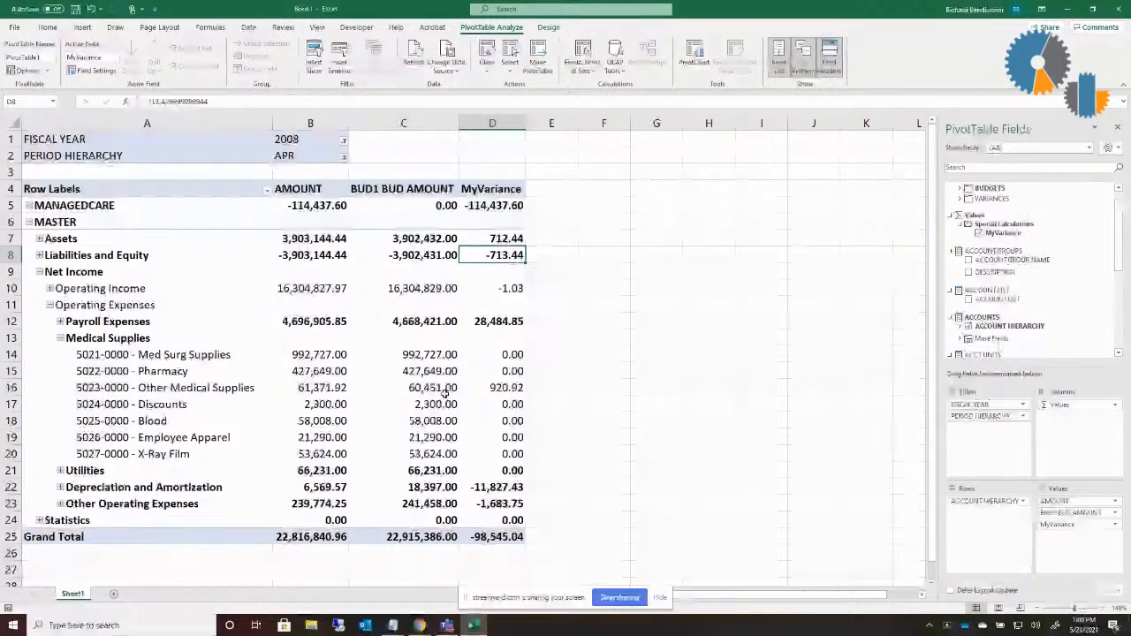
pyautogui.click(512, 484)
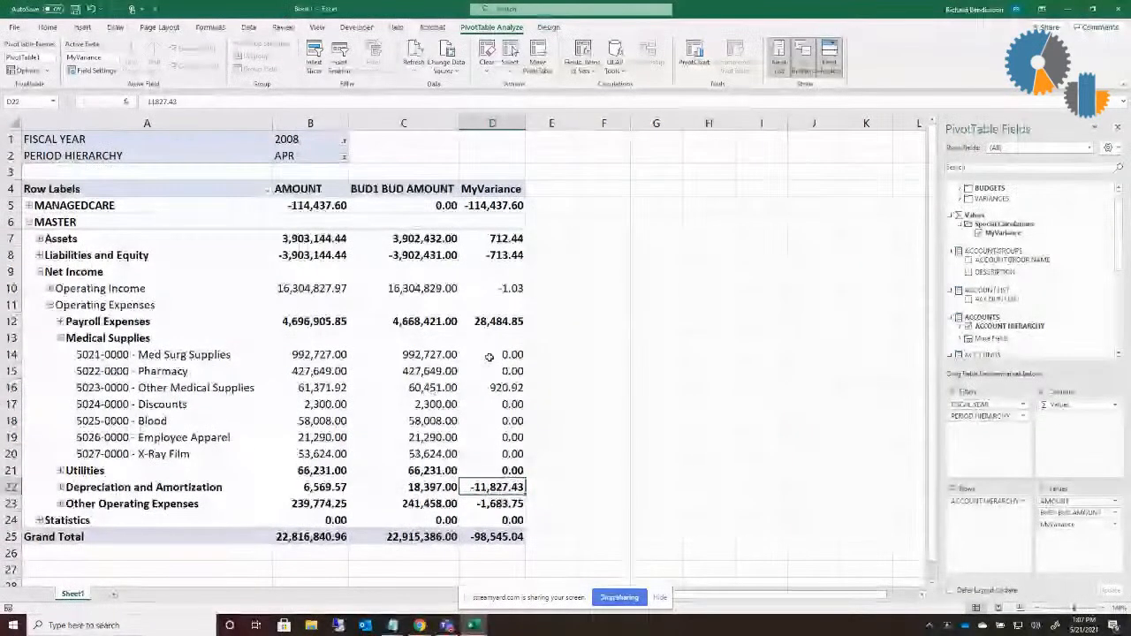
pyautogui.click(489, 356)
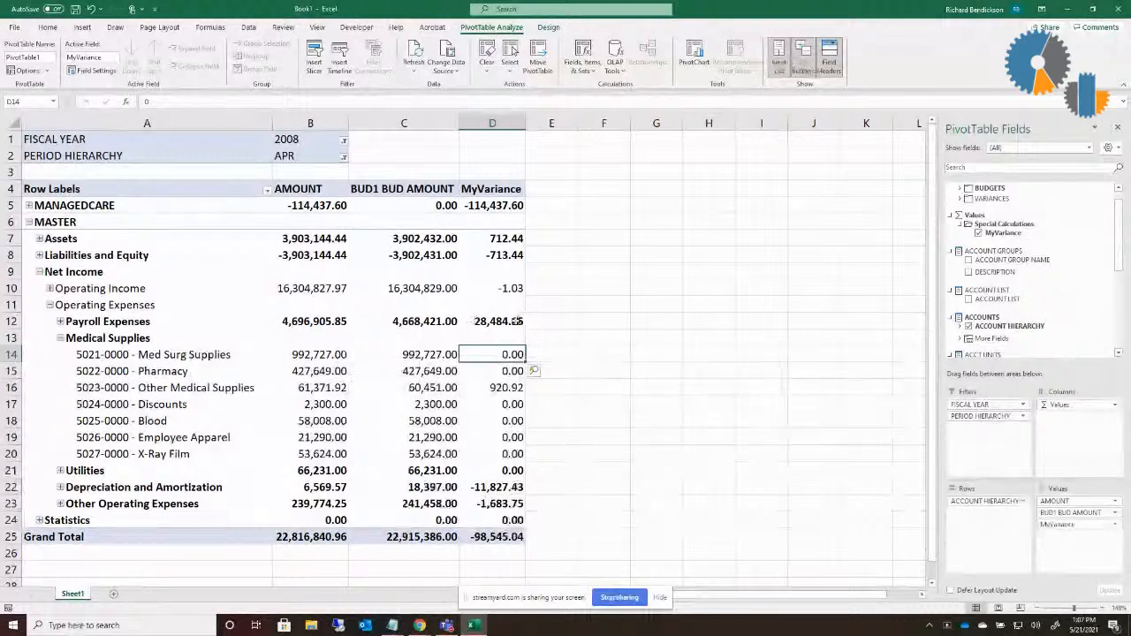
# - Review the MyVariance definition through Manage Calculations, then close it without making changes
pyautogui.click(617, 69)
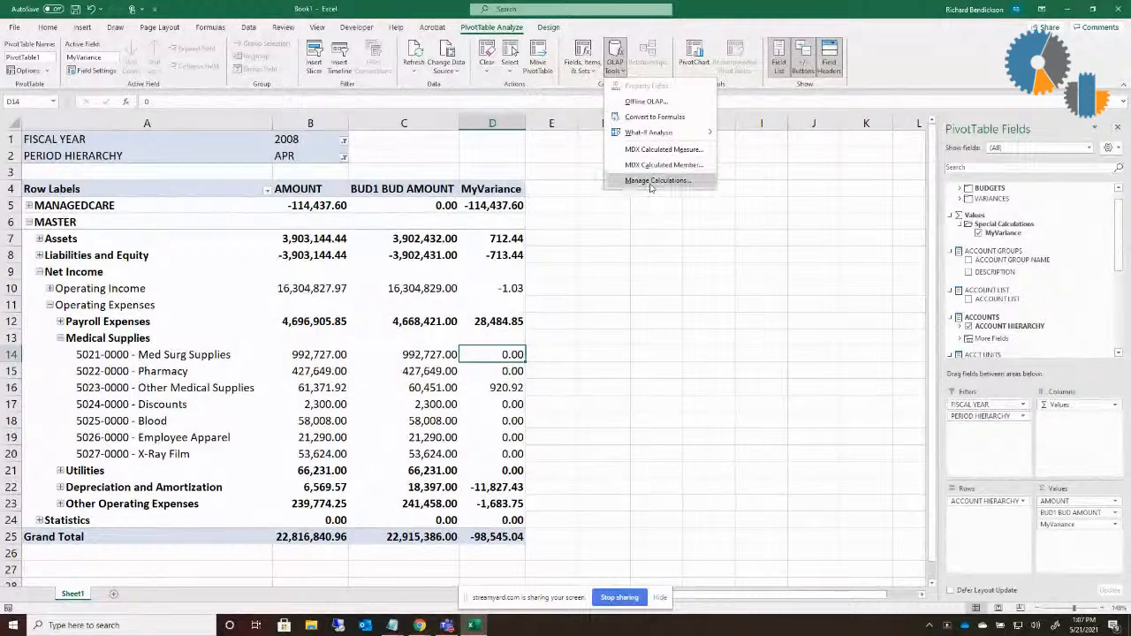
pyautogui.click(651, 181)
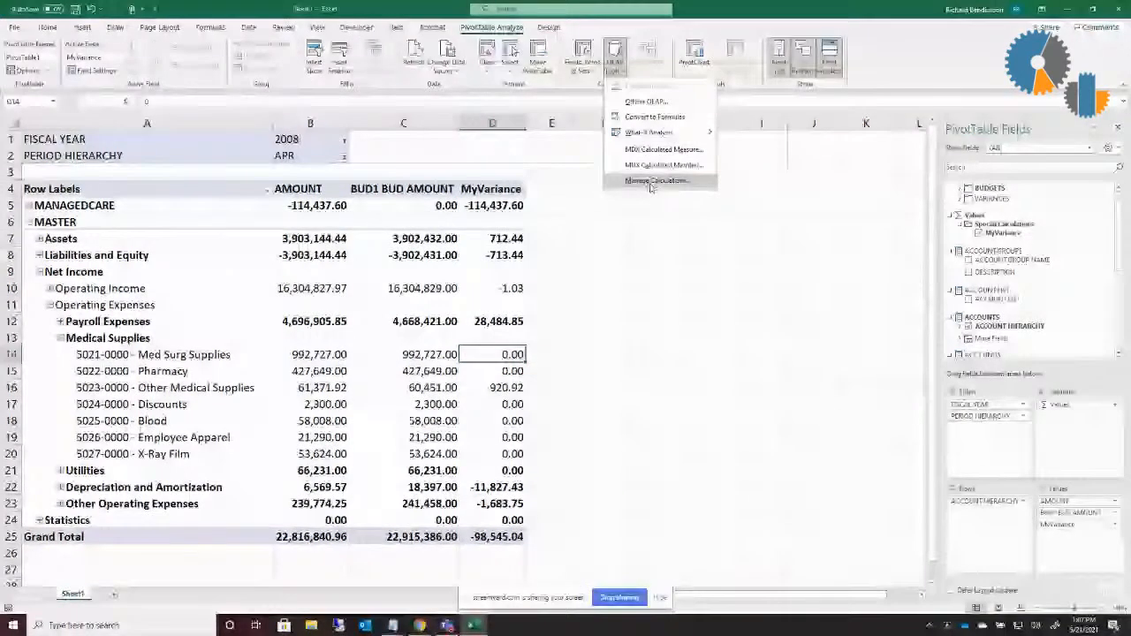
pyautogui.click(297, 256)
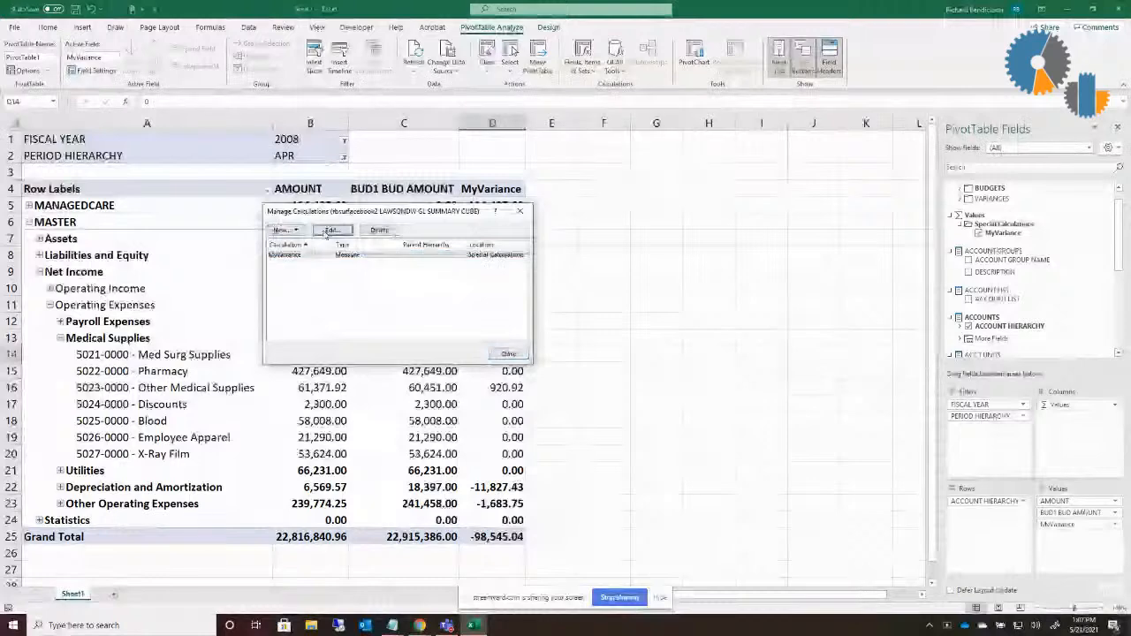
pyautogui.click(327, 231)
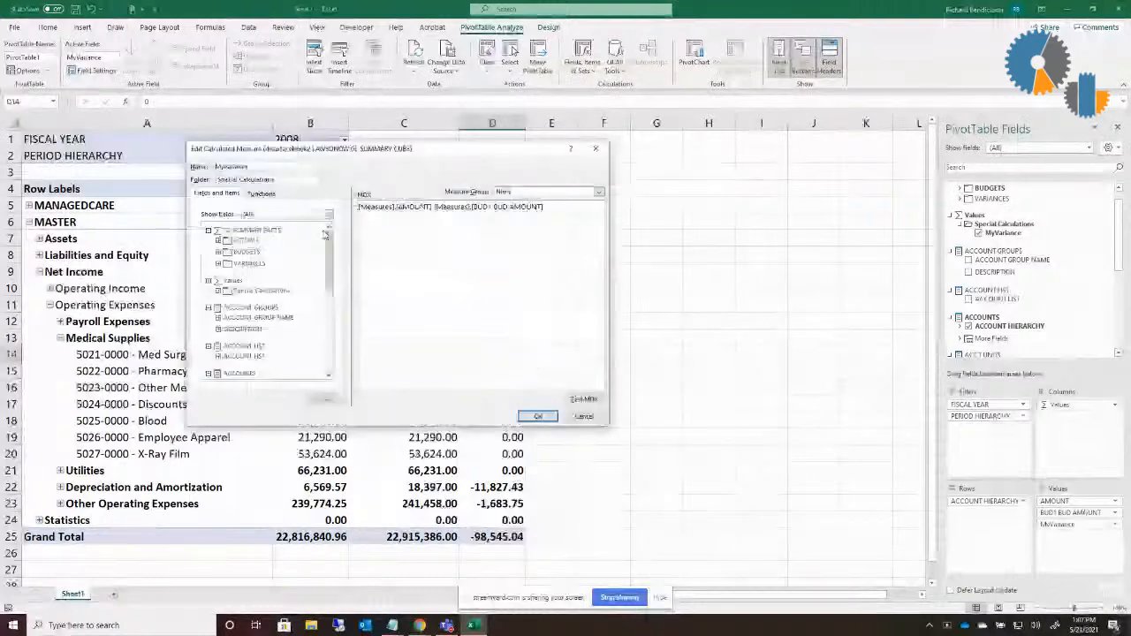
pyautogui.click(587, 417)
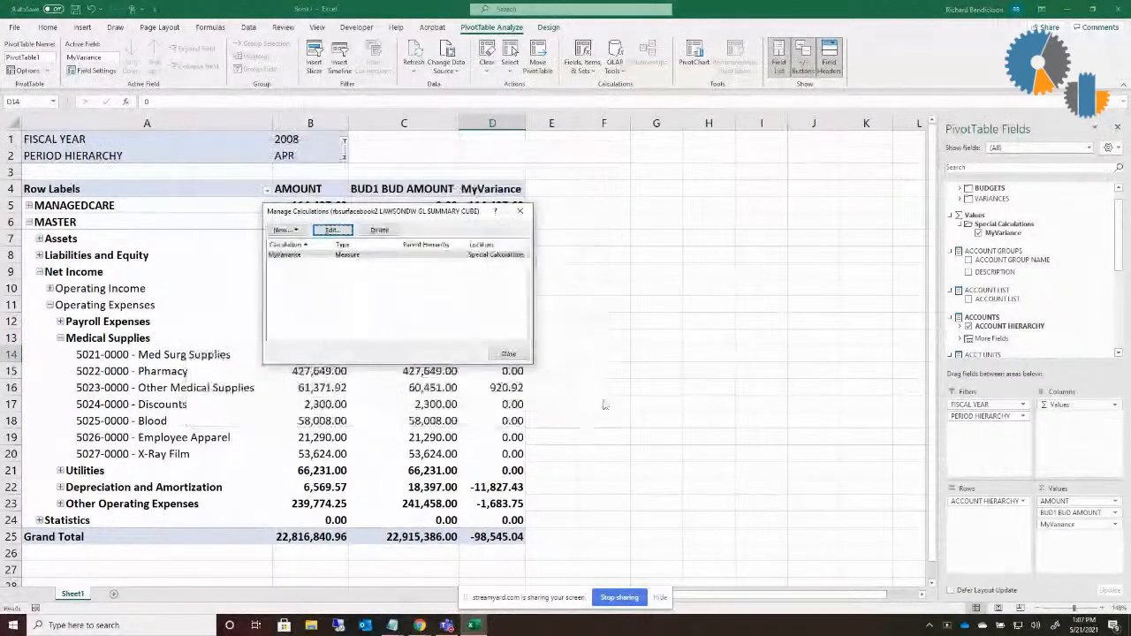
pyautogui.click(509, 354)
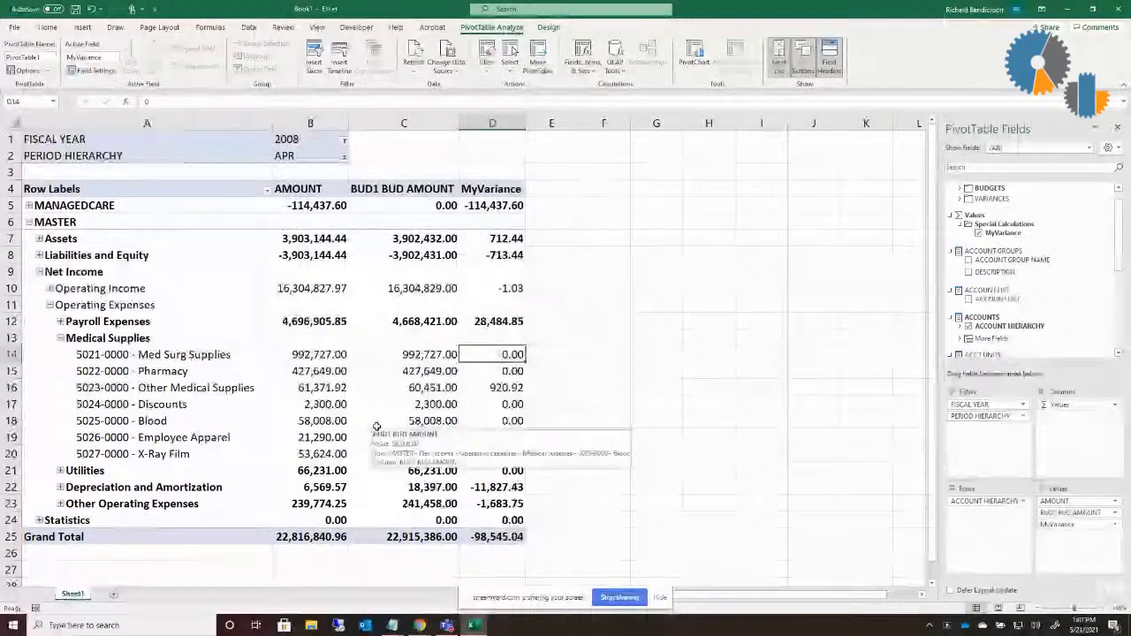